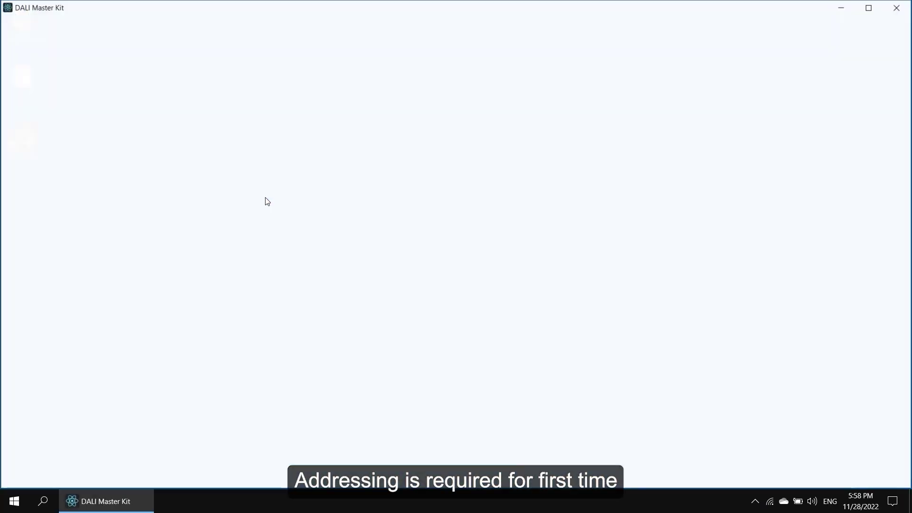
# - Readdress the DALI bus as a complete new installation and open the found DALI24-bit Device's settings
pyautogui.click(66, 54)
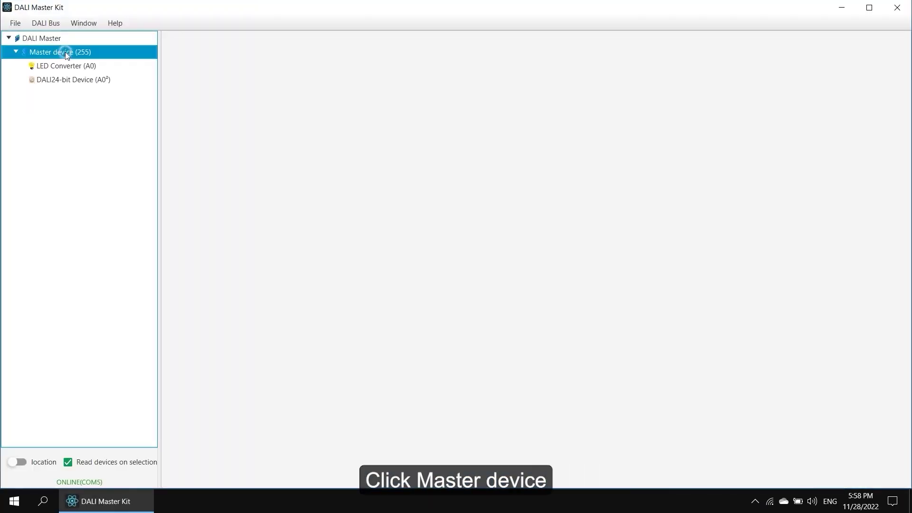
pyautogui.click(47, 22)
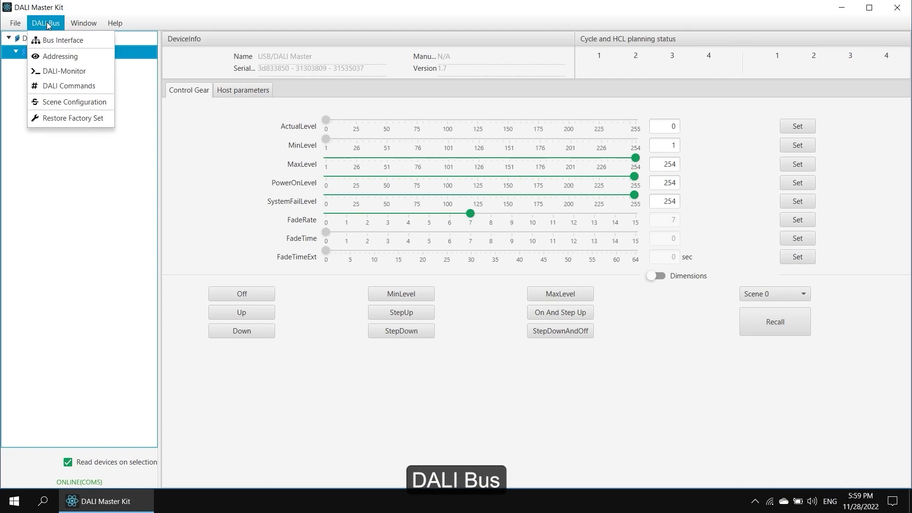
pyautogui.click(56, 57)
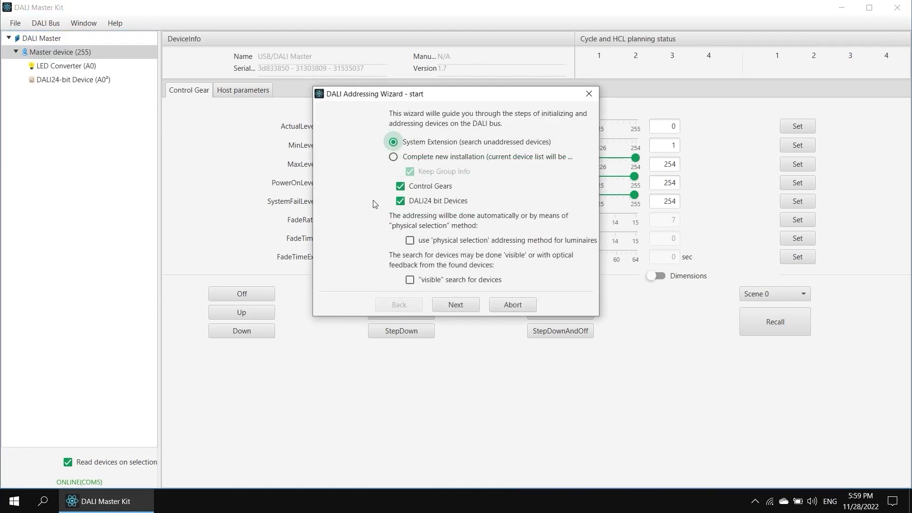
pyautogui.click(423, 159)
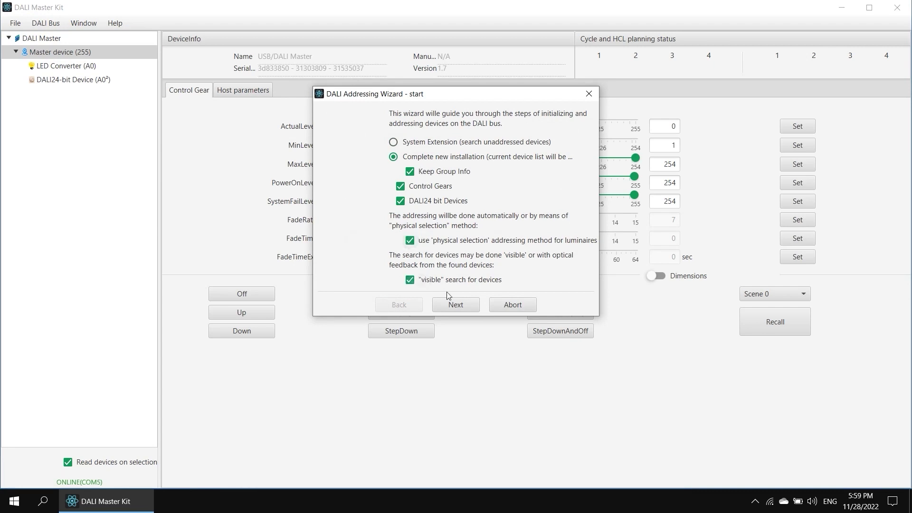
pyautogui.click(457, 304)
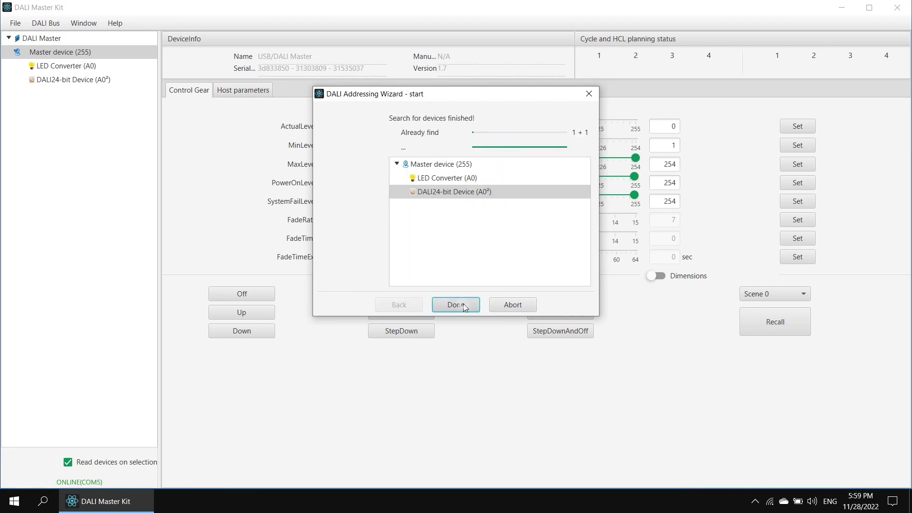
pyautogui.click(464, 306)
pyautogui.click(90, 66)
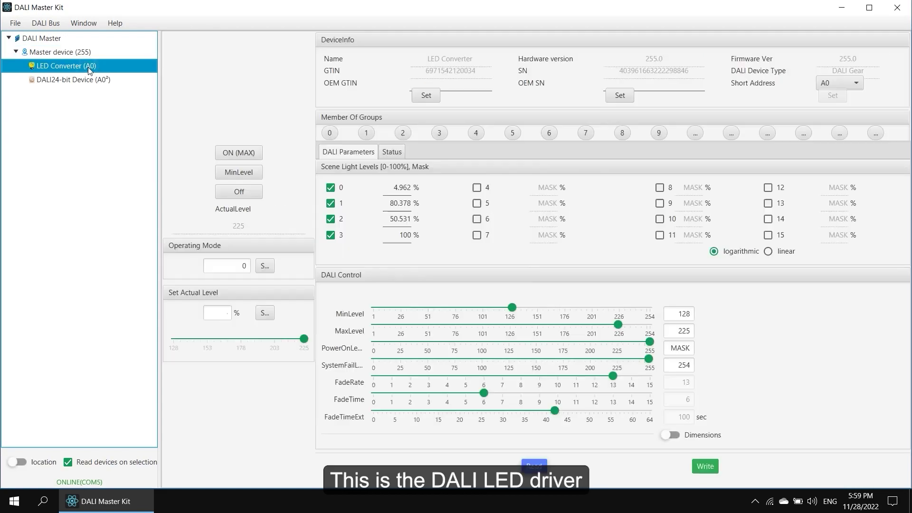
pyautogui.click(92, 80)
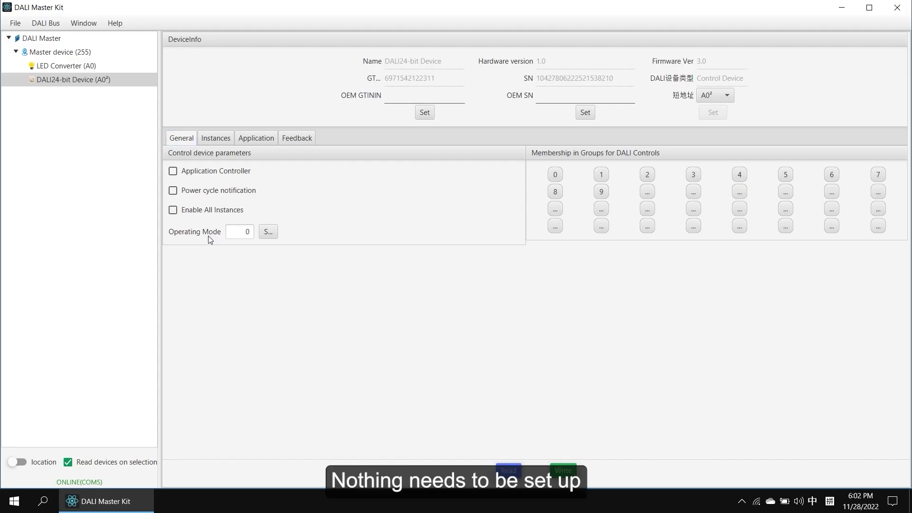
# - Turn off automatic polling for light-sensor Instance 1
pyautogui.click(216, 138)
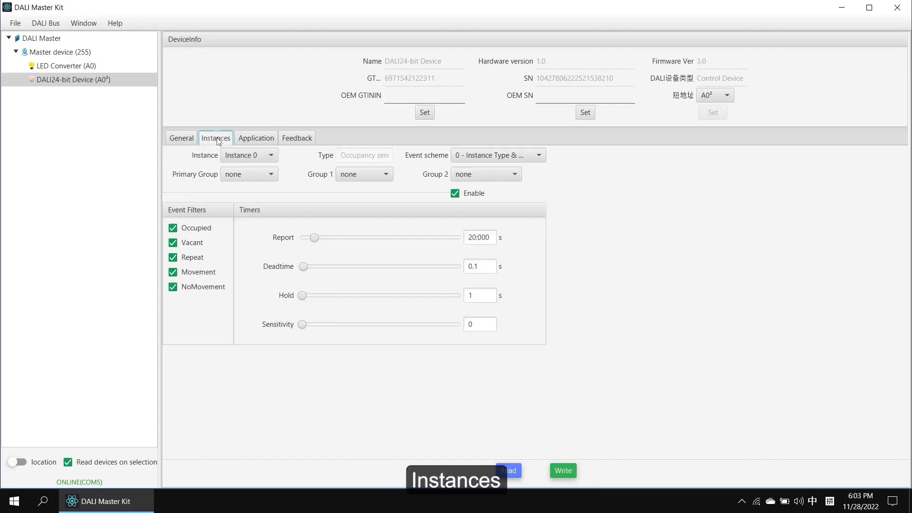
pyautogui.click(270, 156)
pyautogui.click(245, 183)
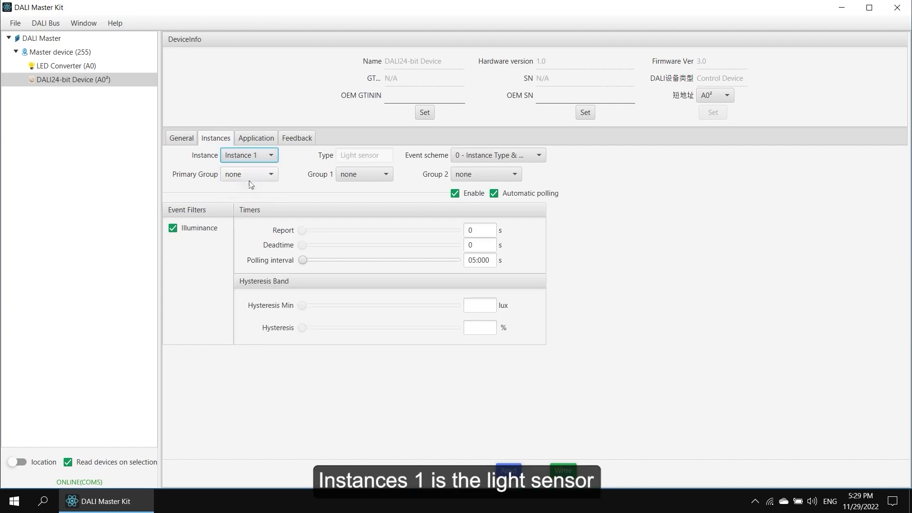
pyautogui.click(493, 194)
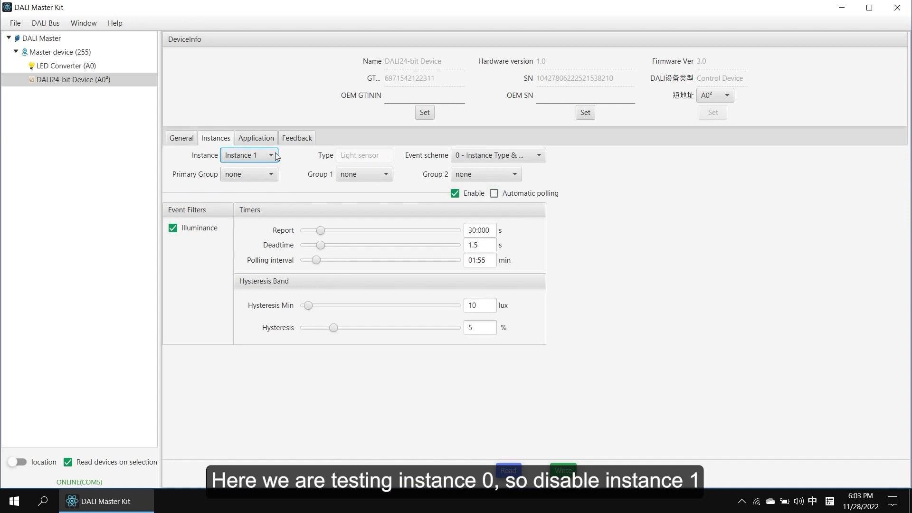
# - Switch to occupancy-sensor Instance 0 and clear its Enable option
pyautogui.click(270, 155)
pyautogui.click(240, 169)
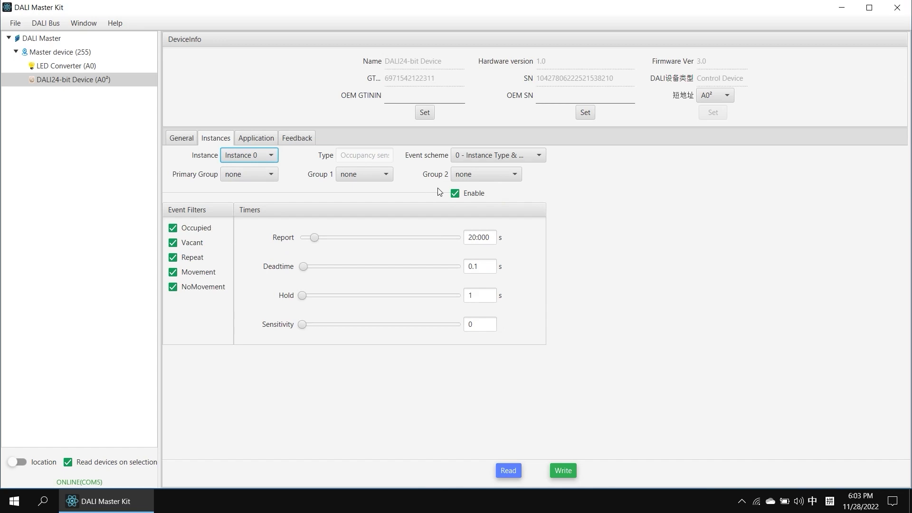
pyautogui.click(457, 196)
pyautogui.click(202, 297)
# - On the Application page, keep Instance 0 broadcasting to All (DALI Broadcast) with MS operating mode Enabled
pyautogui.click(253, 139)
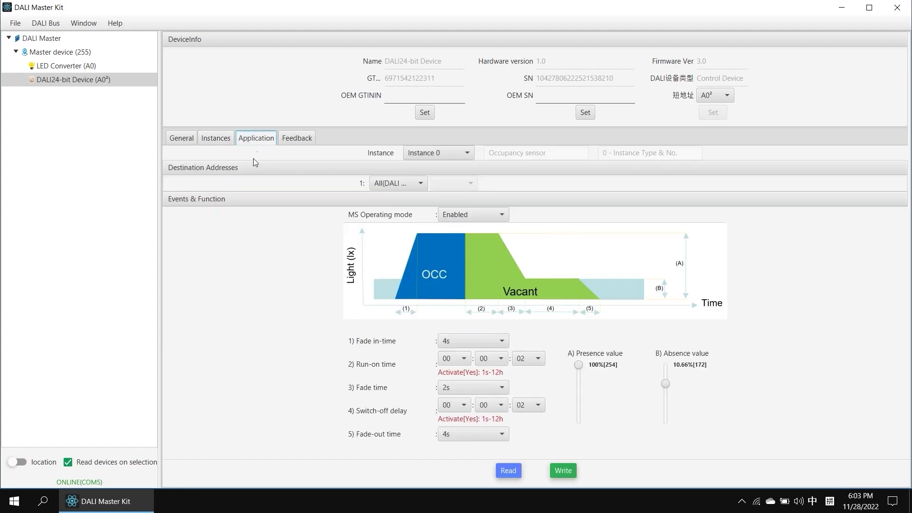
pyautogui.click(422, 155)
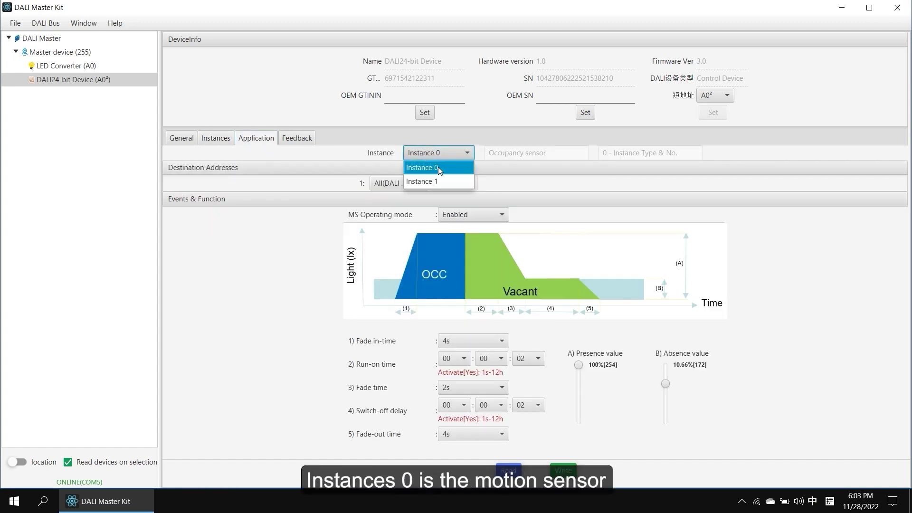
pyautogui.click(440, 169)
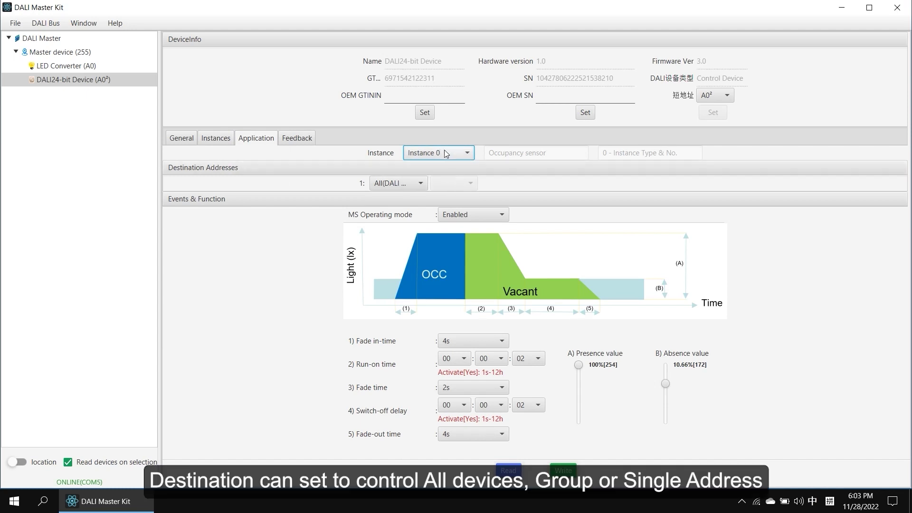
pyautogui.click(396, 185)
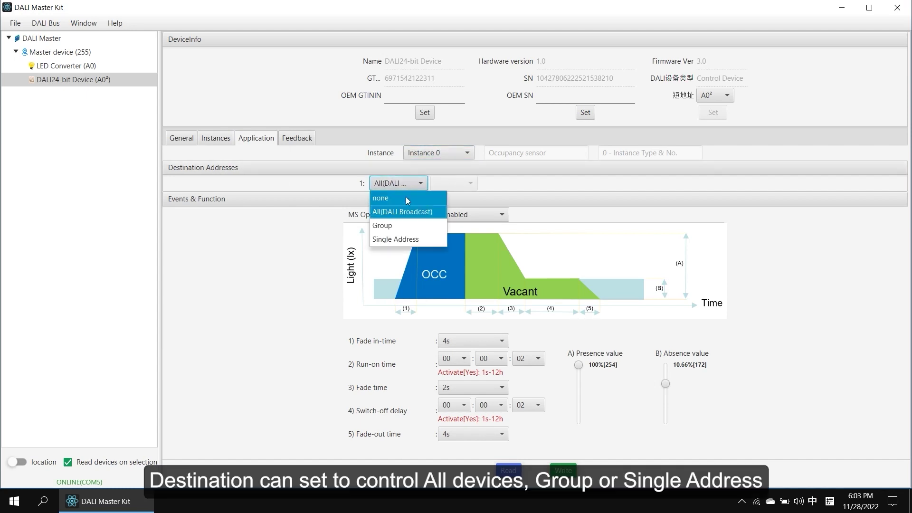
pyautogui.click(429, 216)
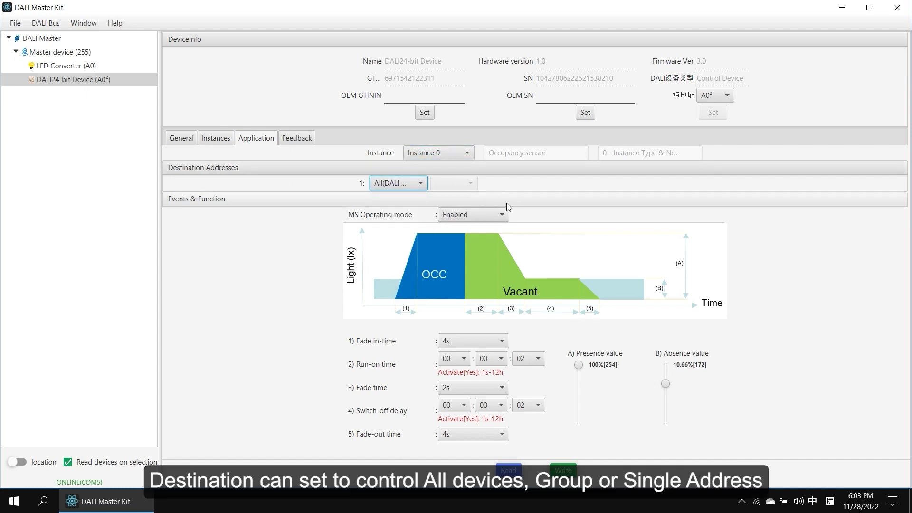
pyautogui.click(463, 218)
pyautogui.click(469, 230)
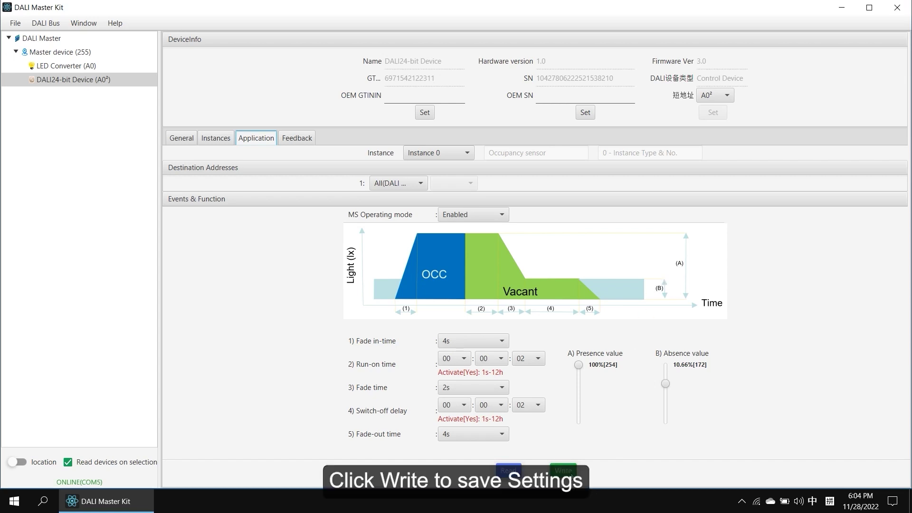
# - Write the occupancy-sensor settings to the device and open the DALI bus monitor full-screen
pyautogui.click(569, 470)
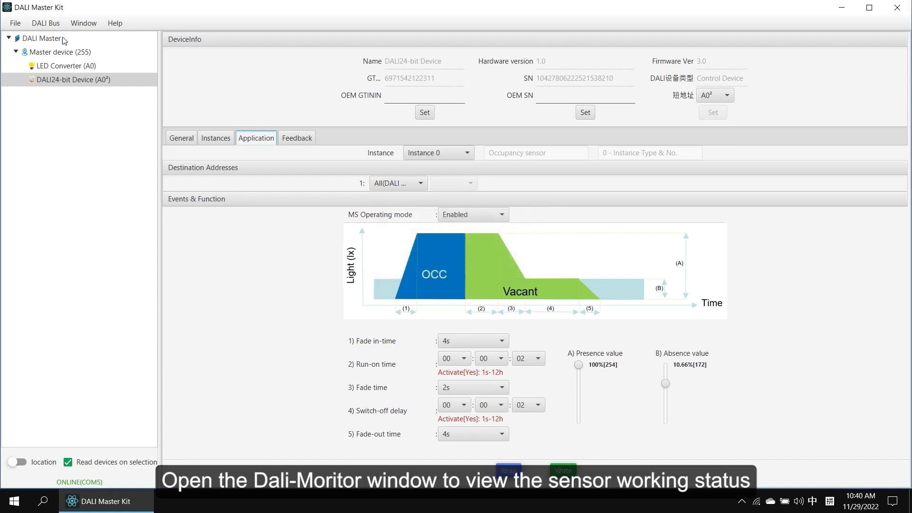
pyautogui.click(45, 22)
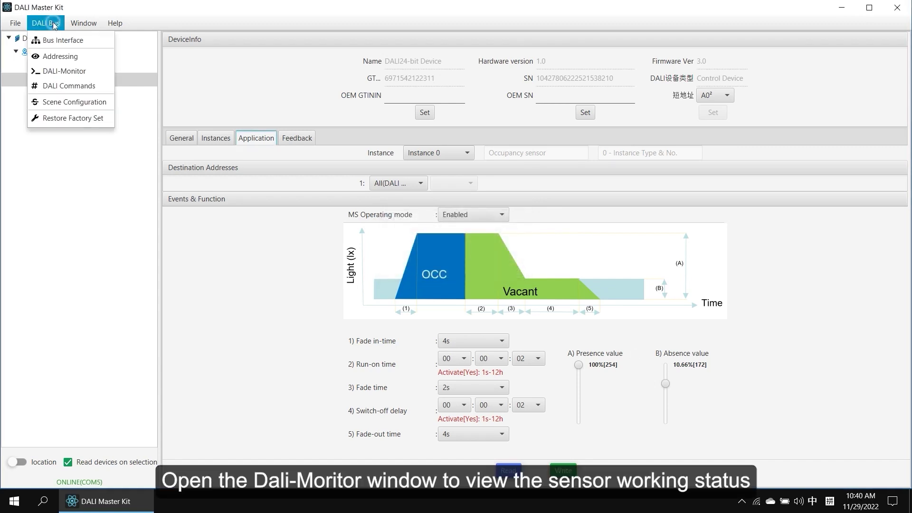
pyautogui.click(53, 58)
pyautogui.click(678, 36)
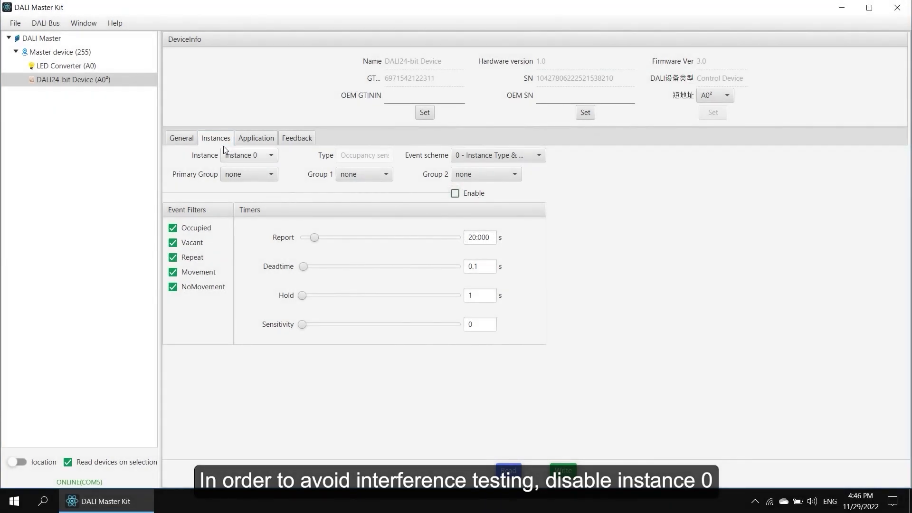
# - Enable light-sensor Instance 1 with automatic polling
pyautogui.click(244, 157)
pyautogui.click(256, 181)
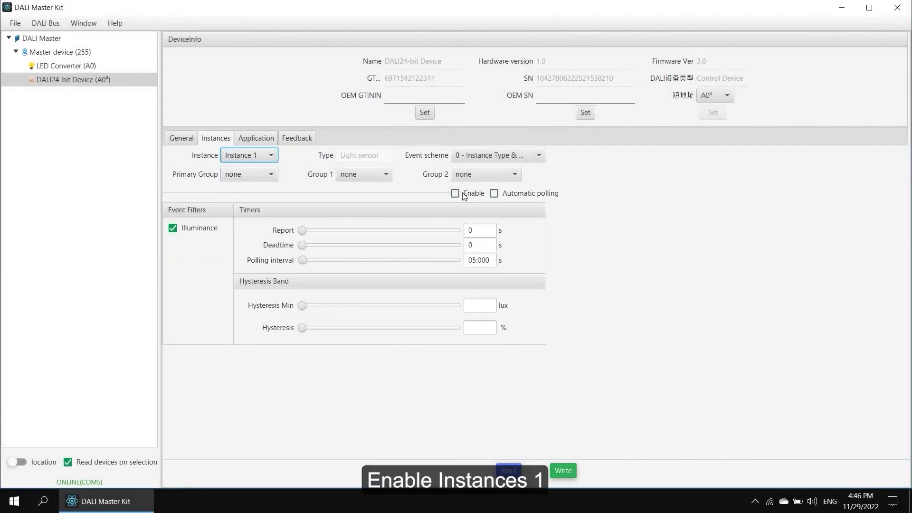
pyautogui.click(498, 197)
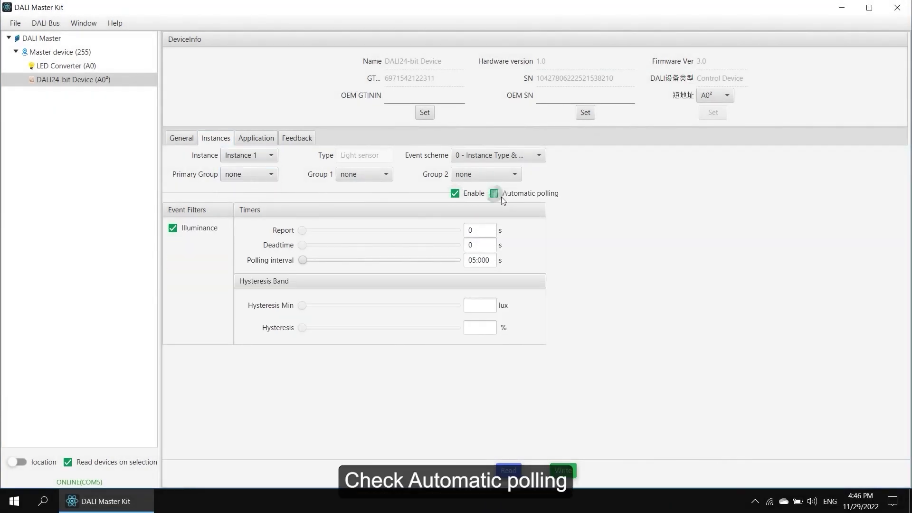
# - Set the motion sensor's destination to none and its operating mode to Disabled
pyautogui.click(253, 139)
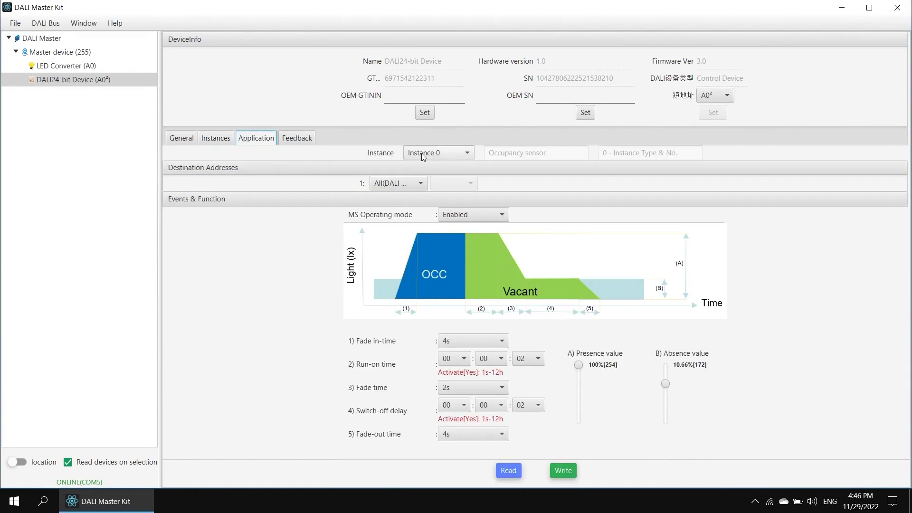
pyautogui.click(409, 184)
pyautogui.click(410, 193)
pyautogui.click(461, 214)
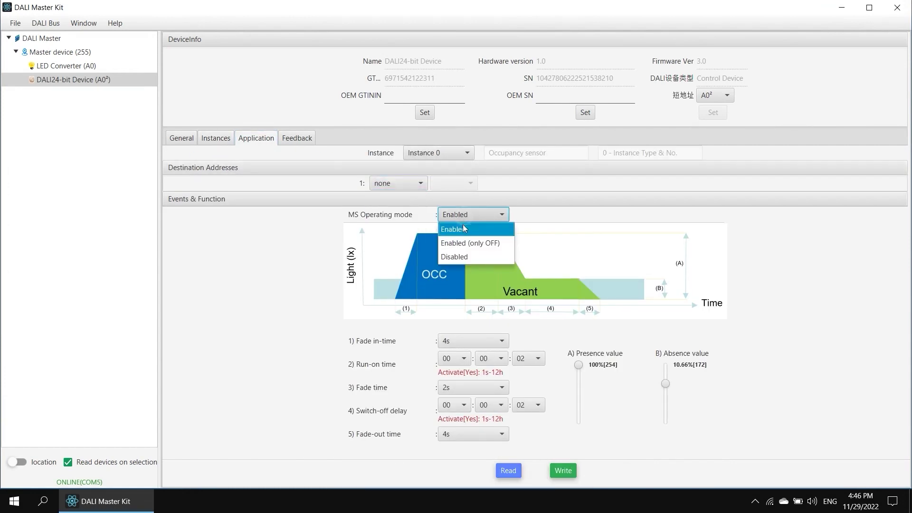
pyautogui.click(466, 256)
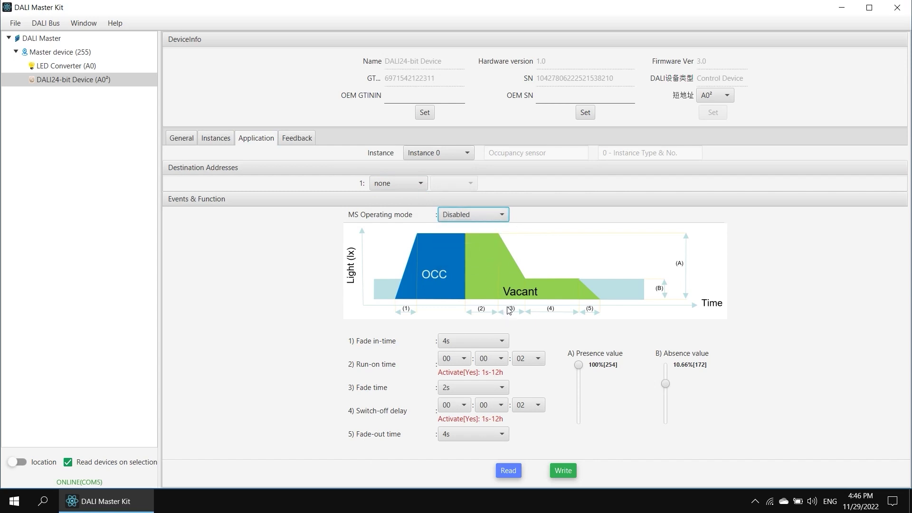
# - Give light-sensor Instance 1 destination All, LS mode Enabled and adjust speed 400ms
pyautogui.click(445, 153)
pyautogui.click(447, 176)
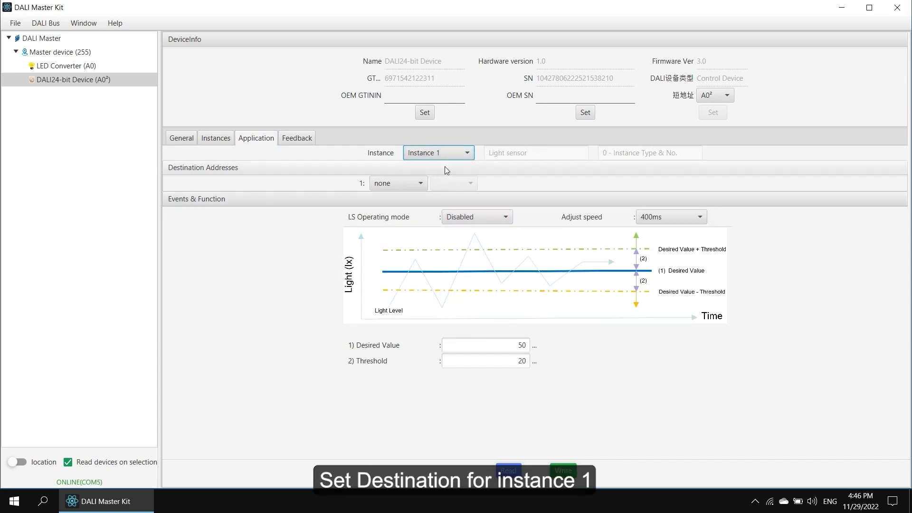
pyautogui.click(399, 183)
pyautogui.click(397, 211)
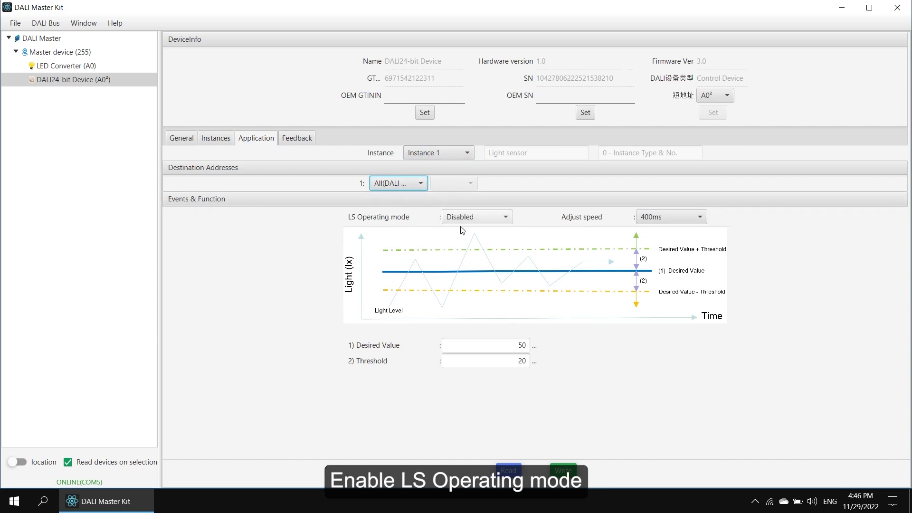
pyautogui.click(475, 217)
pyautogui.click(470, 244)
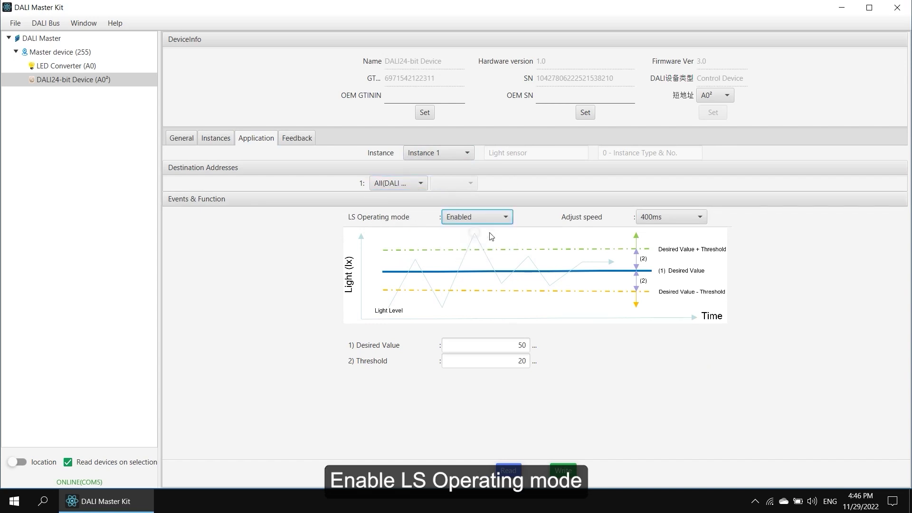
pyautogui.click(670, 220)
pyautogui.click(665, 285)
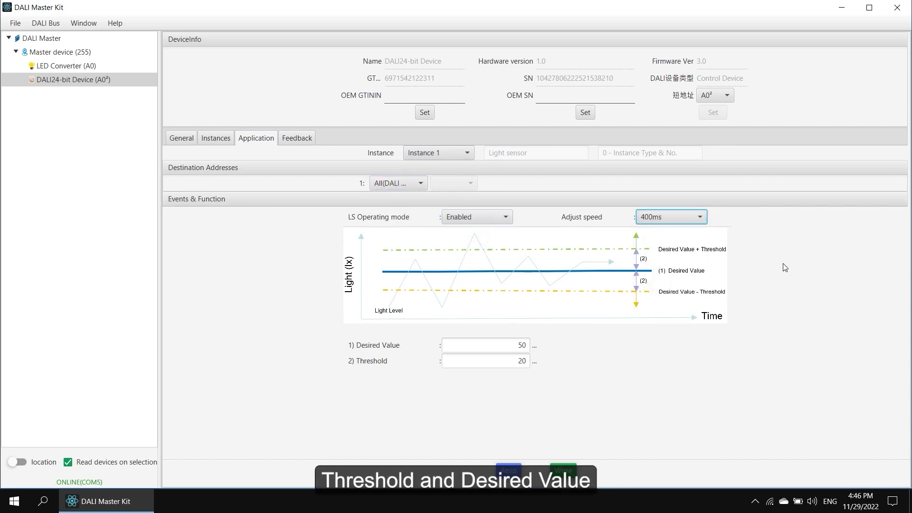
pyautogui.click(785, 267)
pyautogui.write('80')
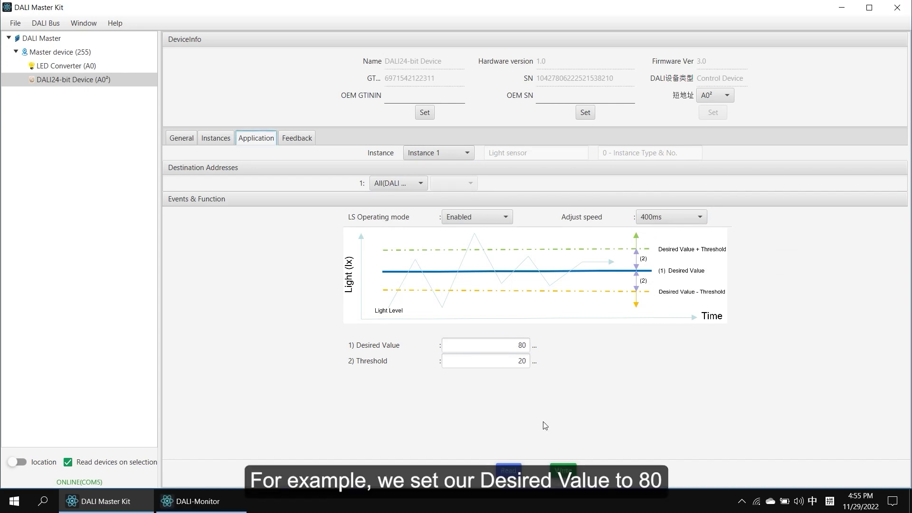
# - Write the light-sensor settings (desired value 80, threshold 20) to the device twice
pyautogui.click(563, 471)
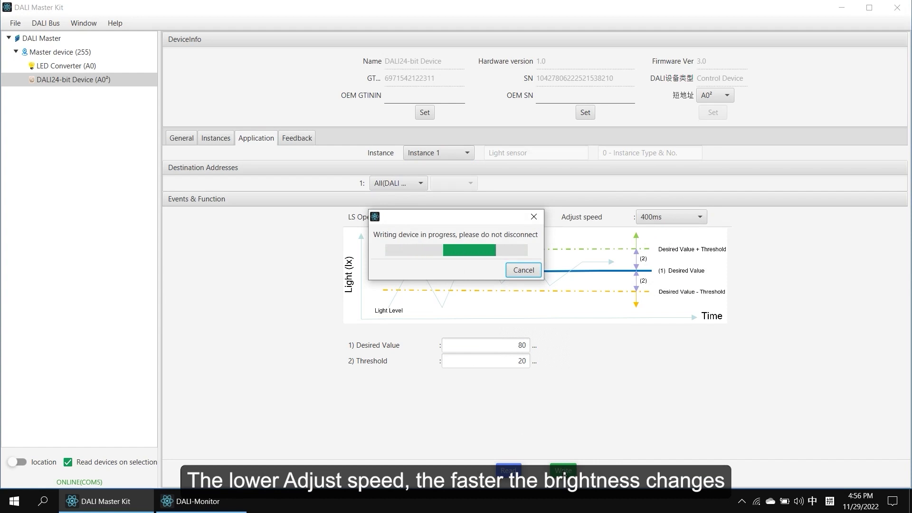
pyautogui.click(559, 466)
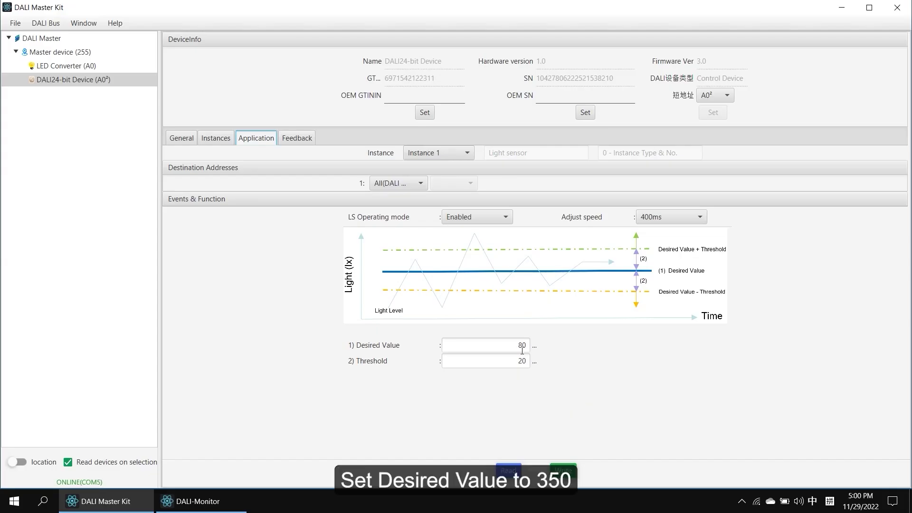
# - Change the light sensor's Desired Value to 350 and write it to the device
pyautogui.doubleClick(521, 345)
pyautogui.write('350')
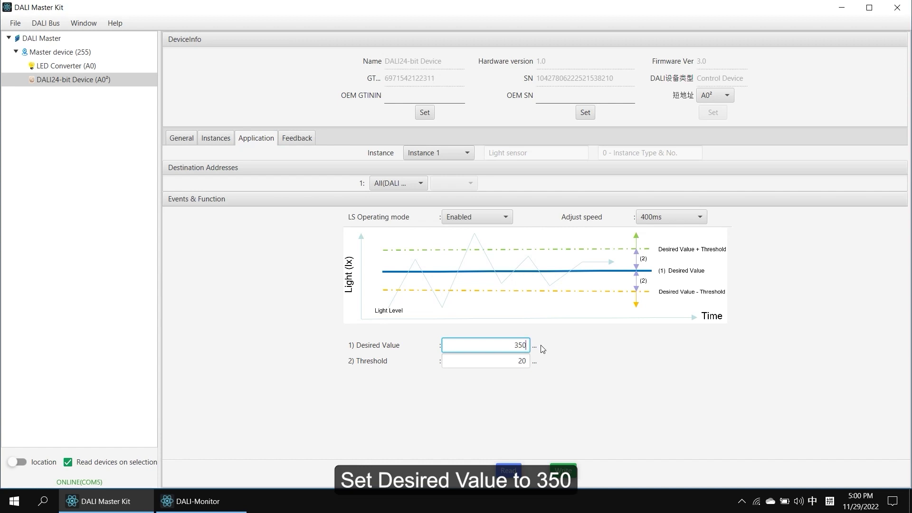
pyautogui.click(569, 472)
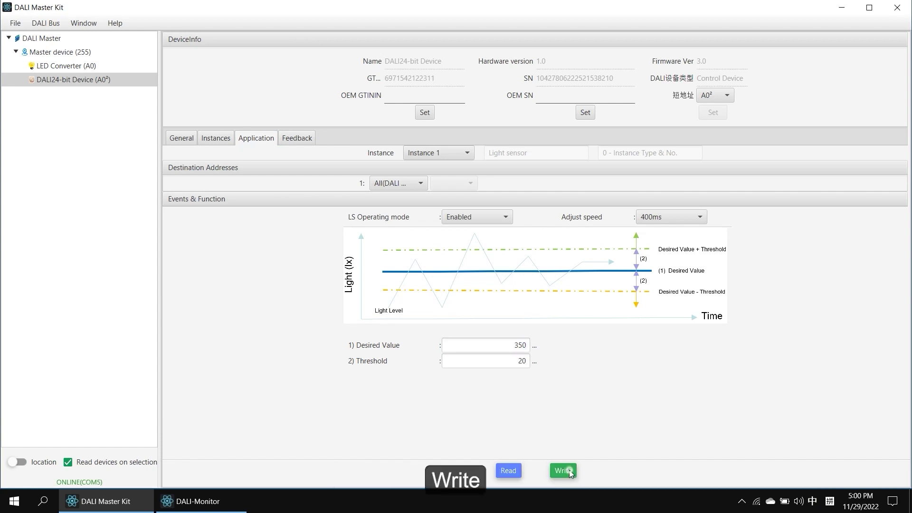